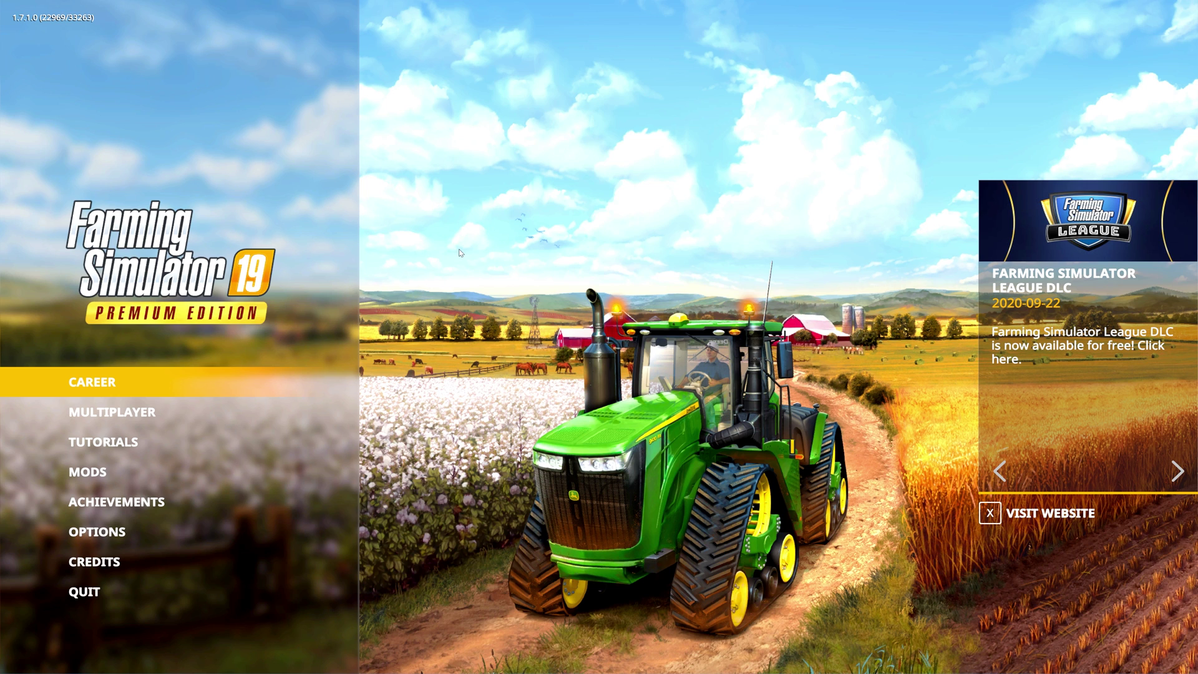
Step: Review the mods and DLC listed for Savegame 1 in career mode, and return to the savegame list
{"action": "left_click", "coordinate": [191, 380]}
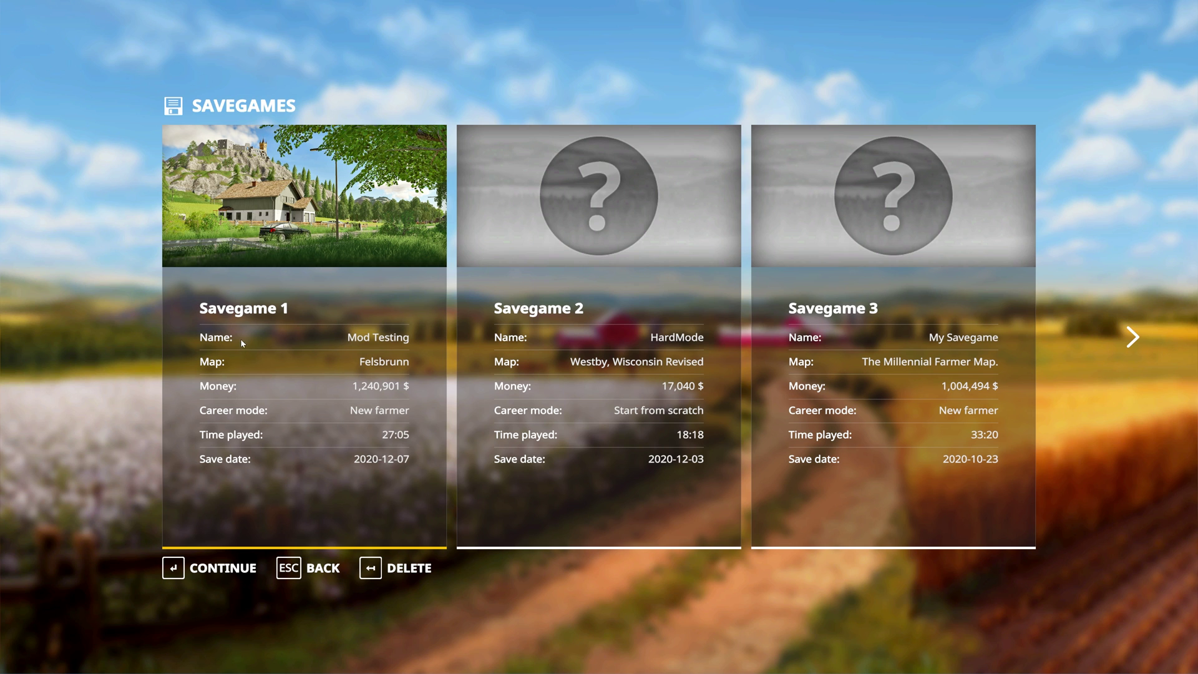
{"action": "left_click", "coordinate": [259, 284]}
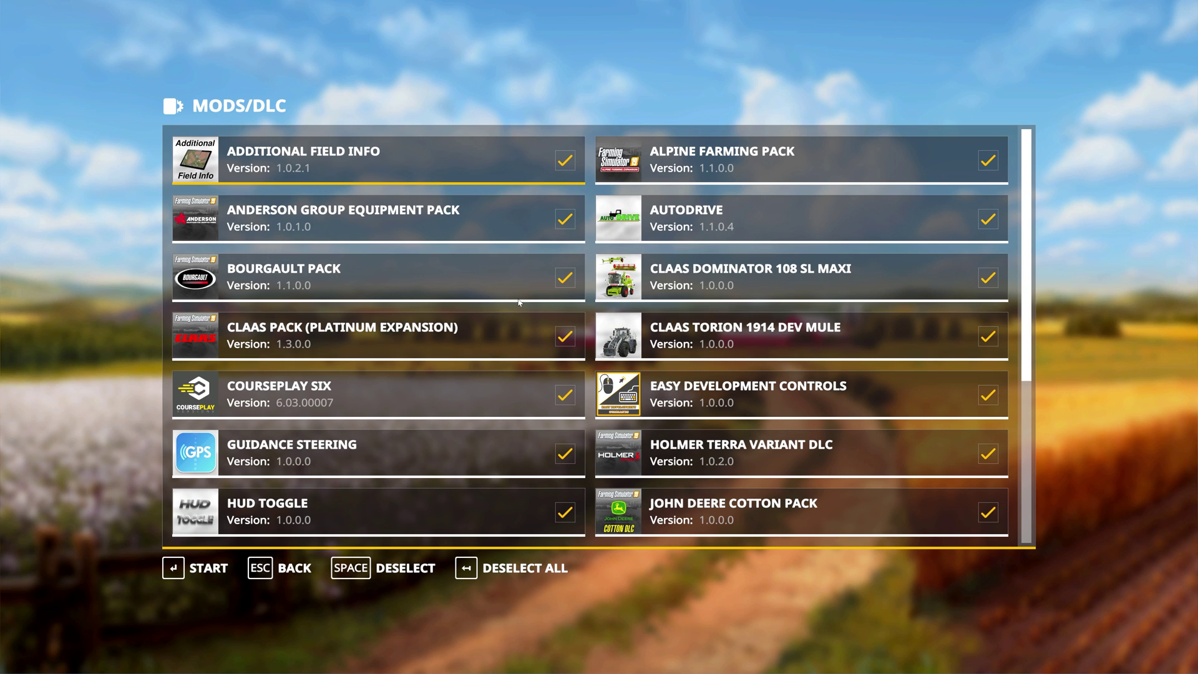
{"action": "scroll", "coordinate": [461, 302], "scroll_direction": "down", "scroll_amount": 20}
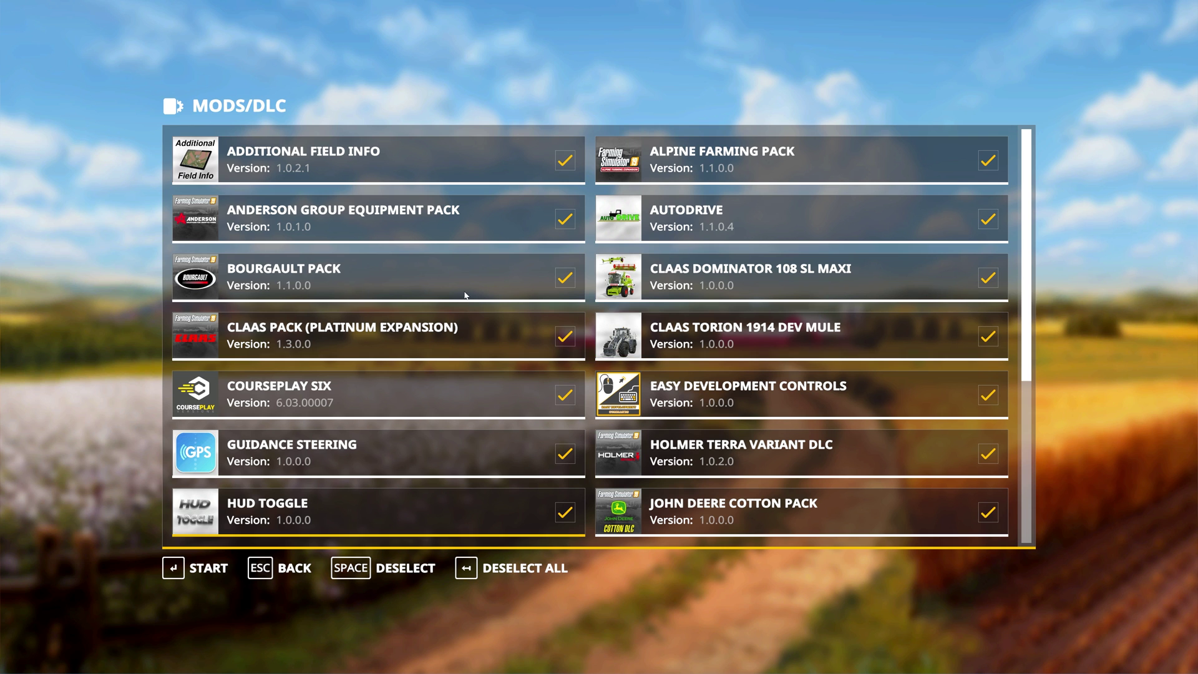
{"action": "scroll", "coordinate": [459, 283], "scroll_direction": "up", "scroll_amount": 20}
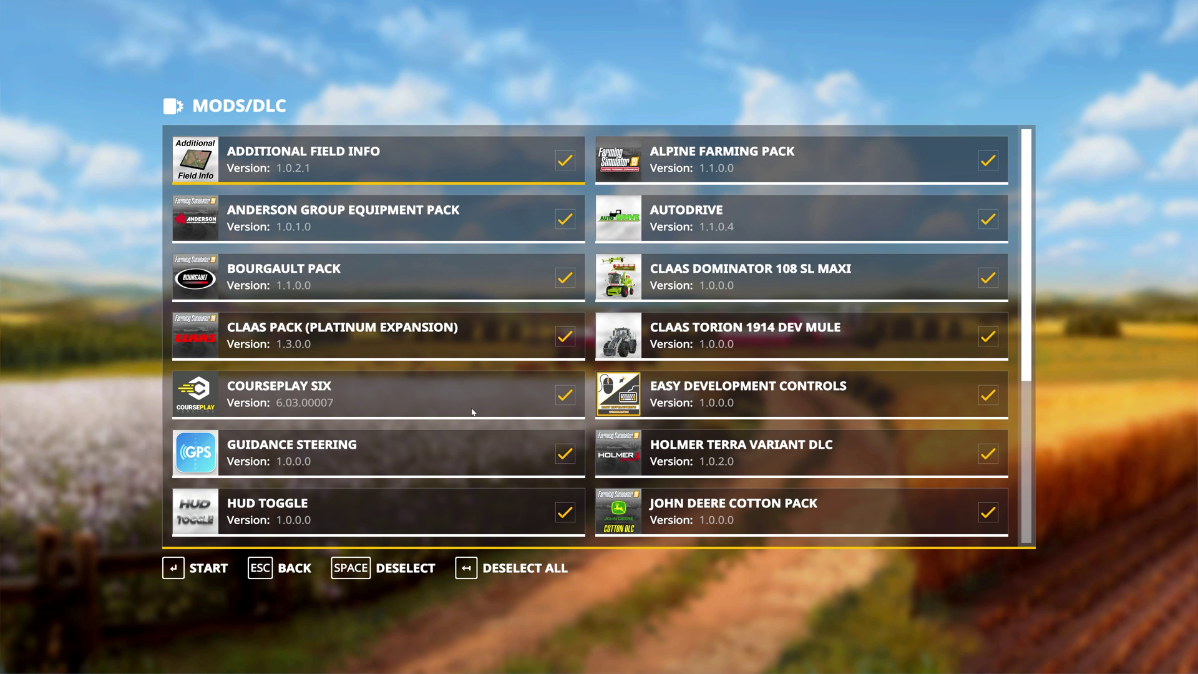
{"action": "scroll", "coordinate": [476, 409], "scroll_direction": "down", "scroll_amount": 4}
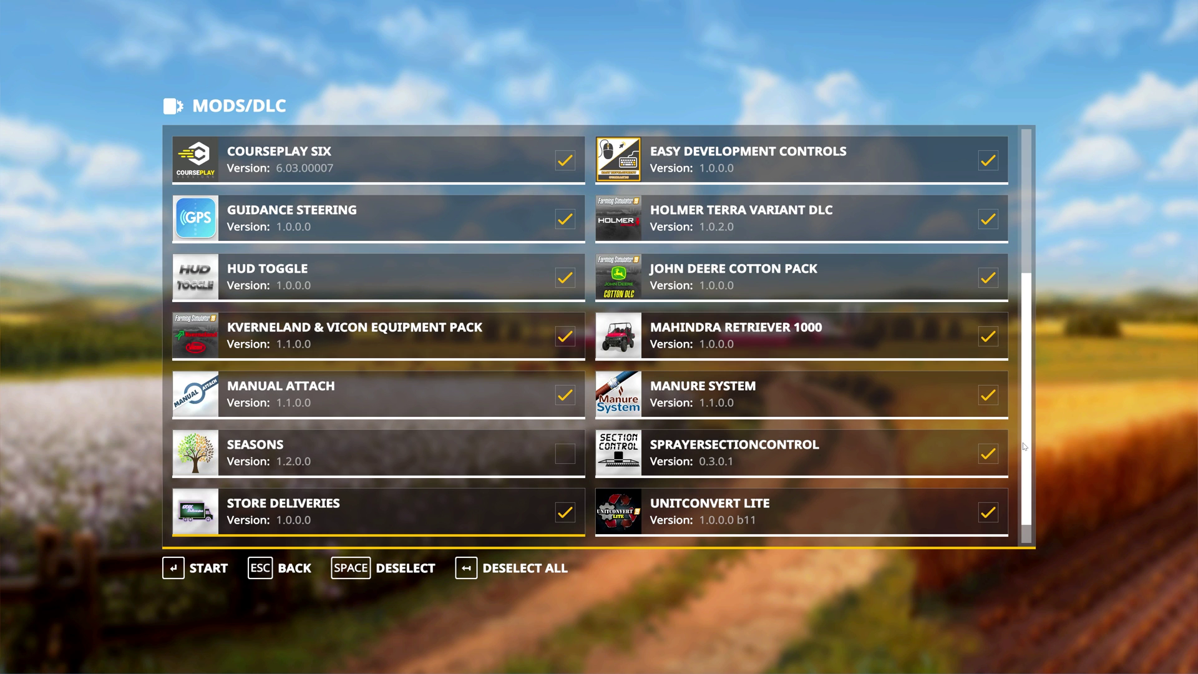
{"action": "left_click_drag", "start_coordinate": [1024, 447], "coordinate": [1048, 460]}
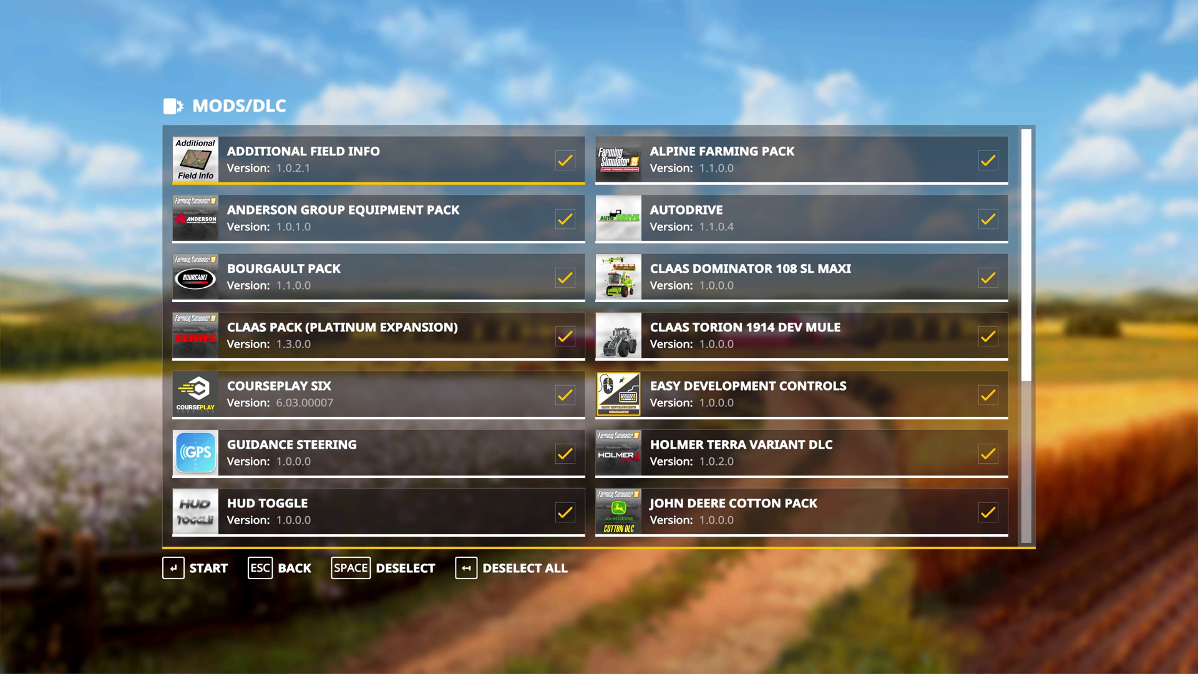
{"action": "scroll", "coordinate": [711, 404], "scroll_direction": "up", "scroll_amount": 4}
{"action": "key", "text": "Return"}
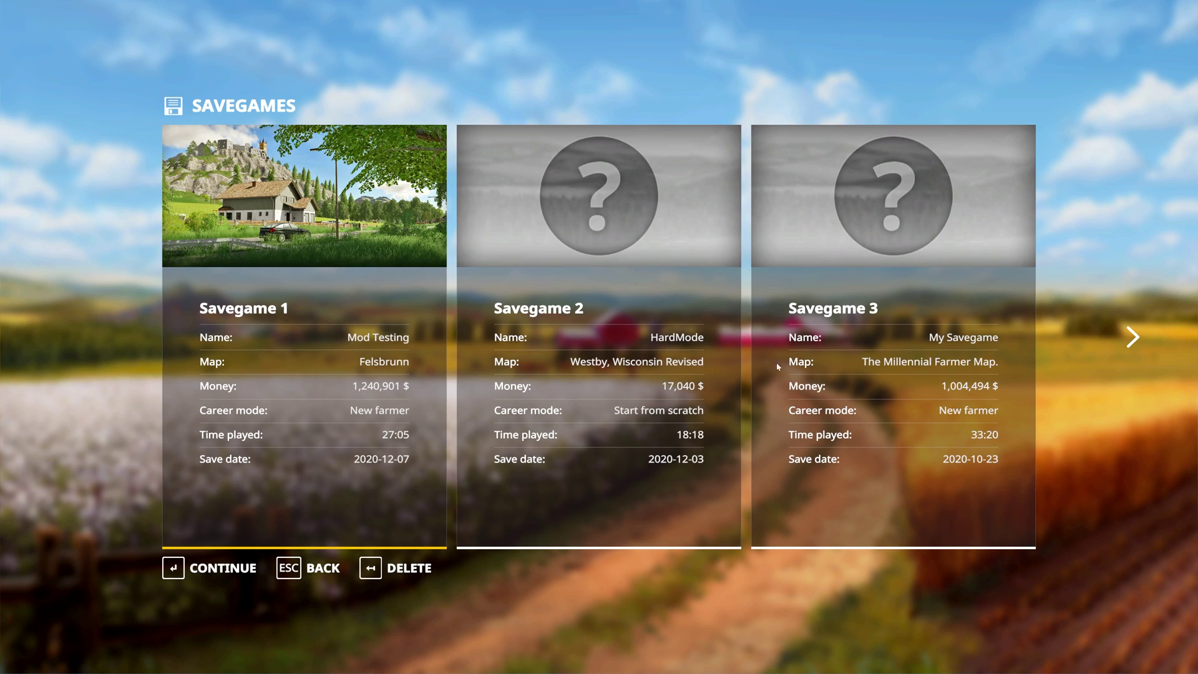
{"action": "scroll", "coordinate": [672, 318], "scroll_direction": "down", "scroll_amount": 1}
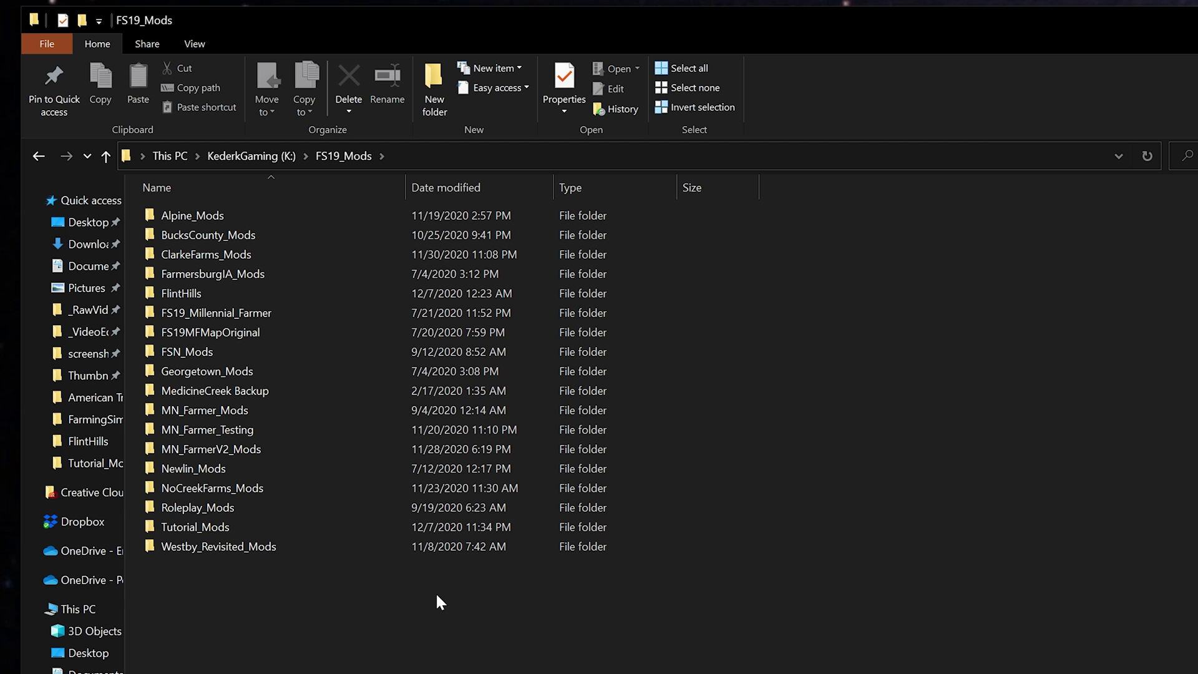
Step: Switch to File Explorer and view the mod archives in the Tutorial_Mods folder inside FS19_Mods
{"action": "double_click", "coordinate": [187, 526]}
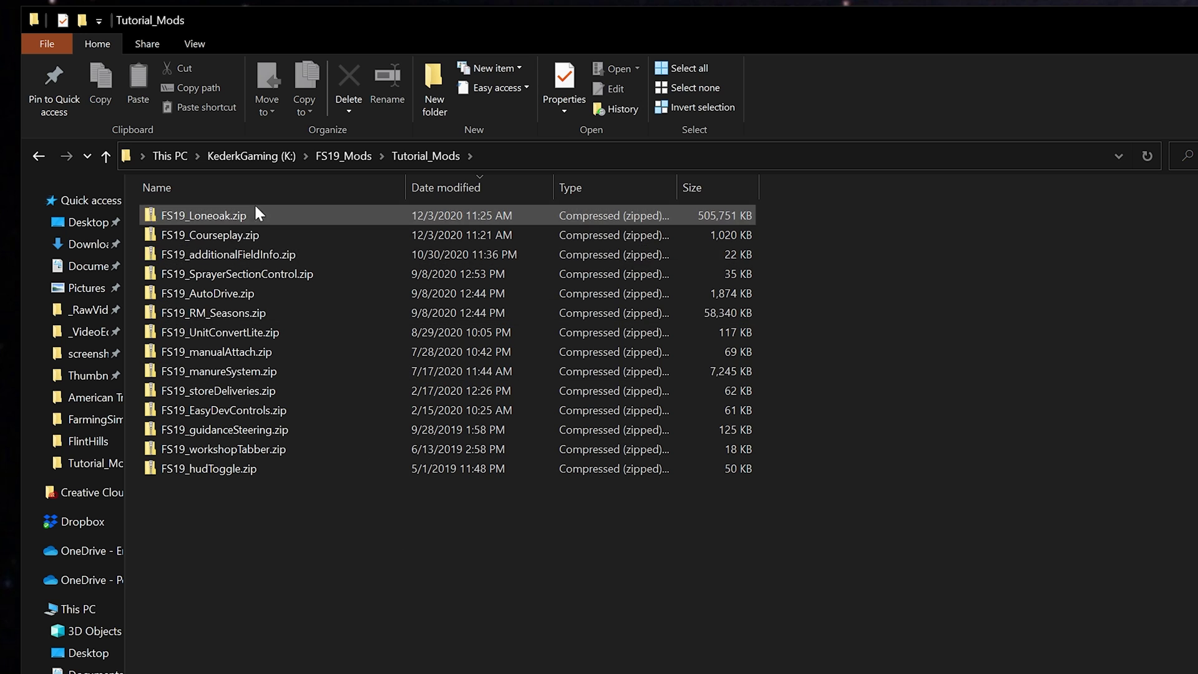
{"action": "left_click", "coordinate": [201, 215]}
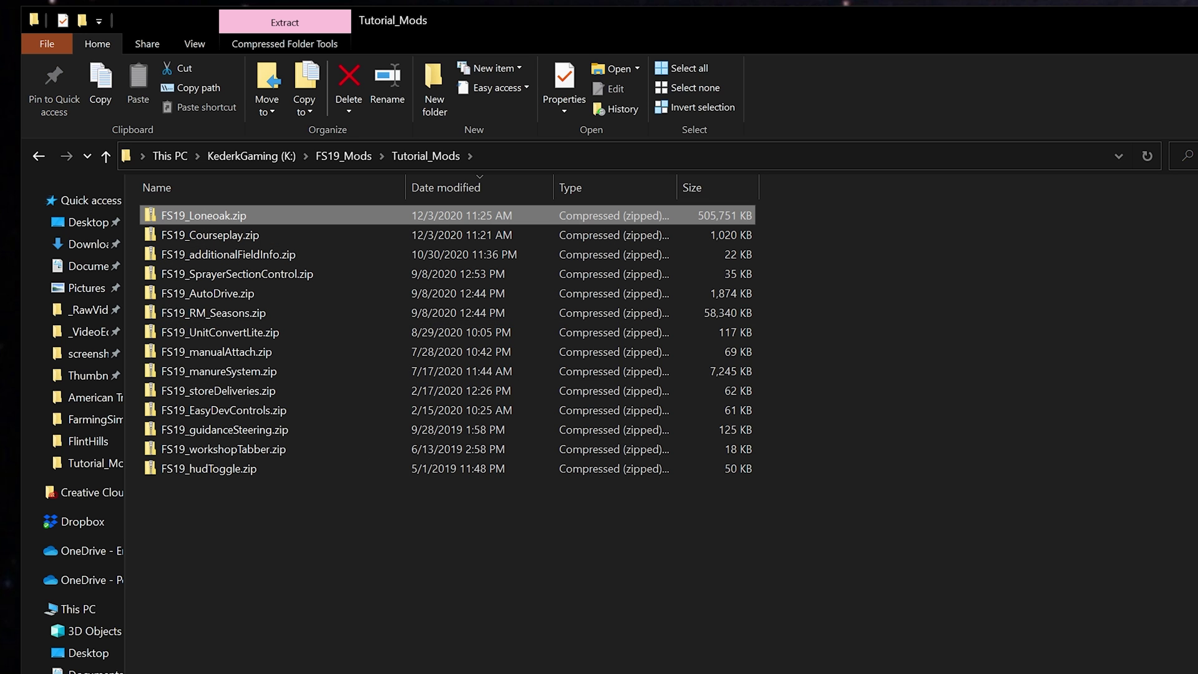
{"action": "left_click", "coordinate": [499, 652]}
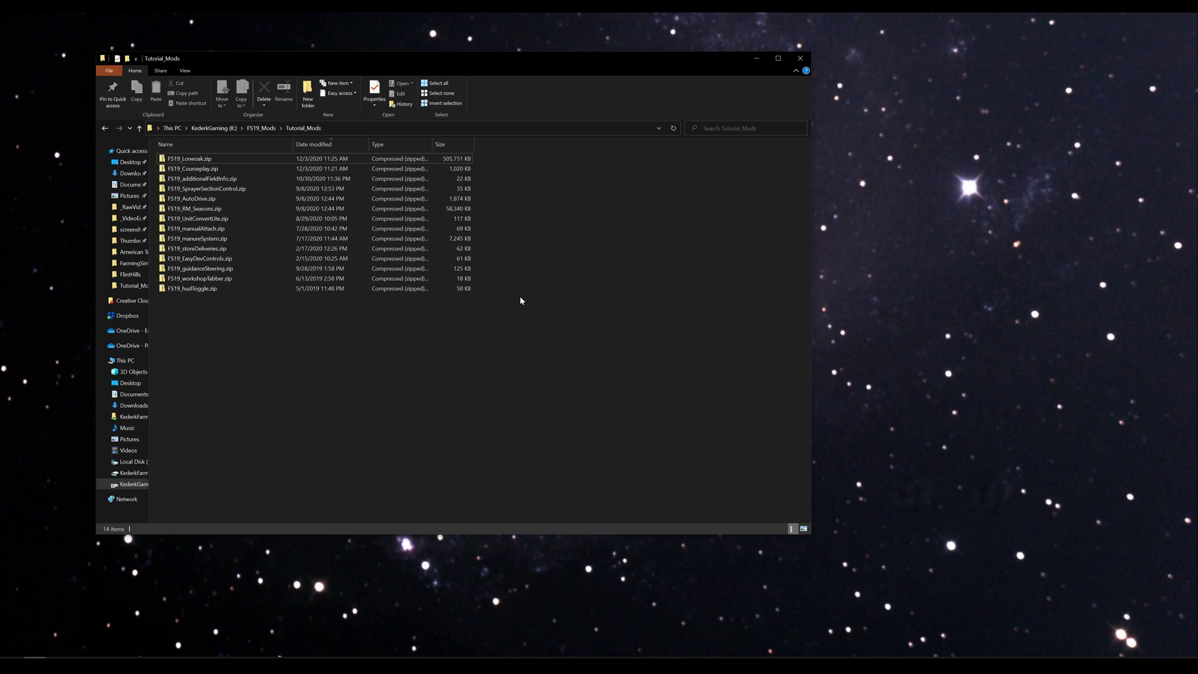
Step: Open gameSettings.xml from the Documents\My Games\FarmingSimulator2019 folder in Notepad++
{"action": "left_click", "coordinate": [129, 620]}
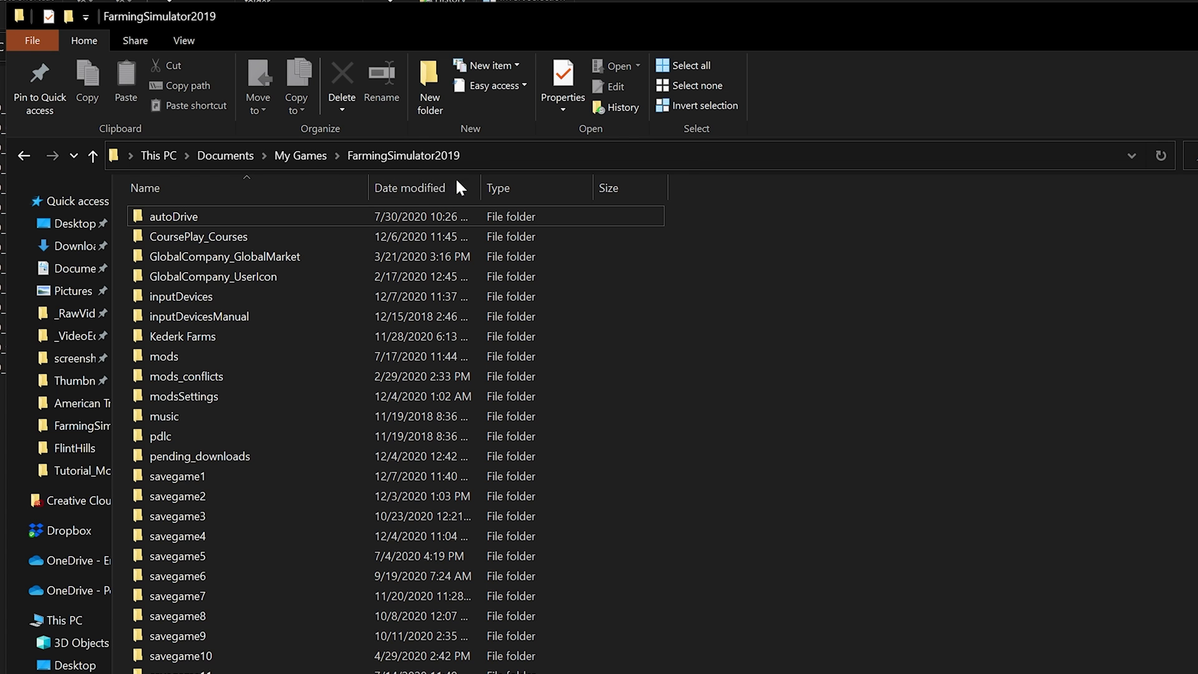
{"action": "scroll", "coordinate": [657, 401], "scroll_direction": "down", "scroll_amount": 3}
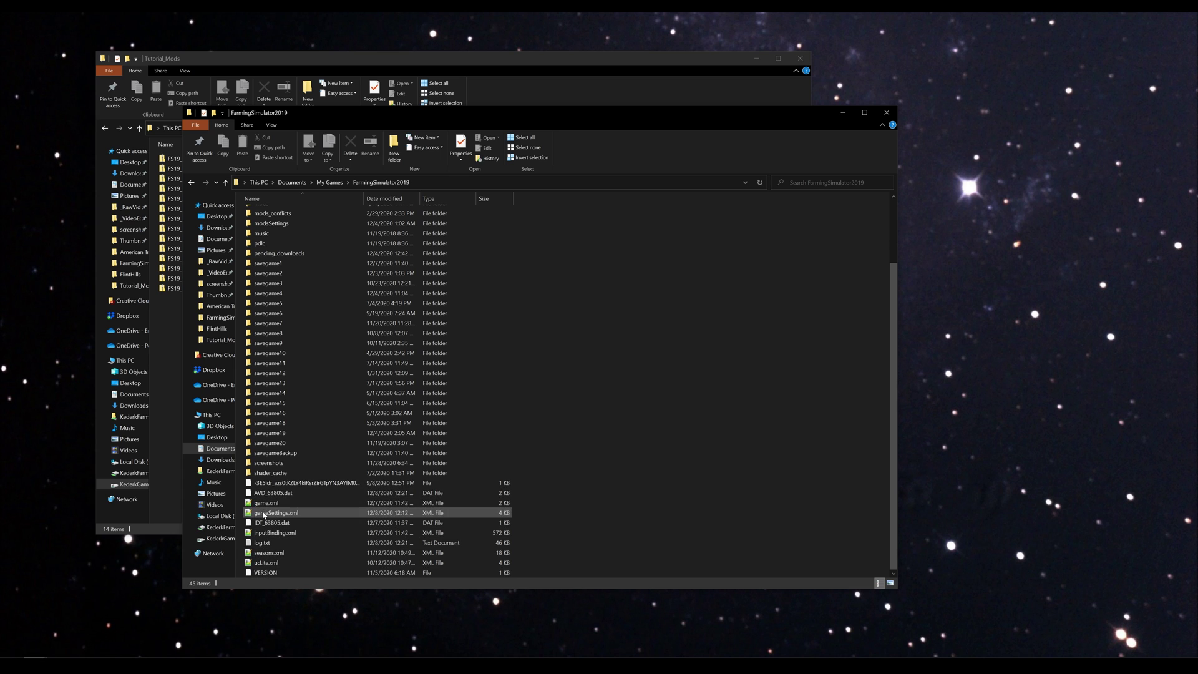
{"action": "left_click", "coordinate": [263, 514]}
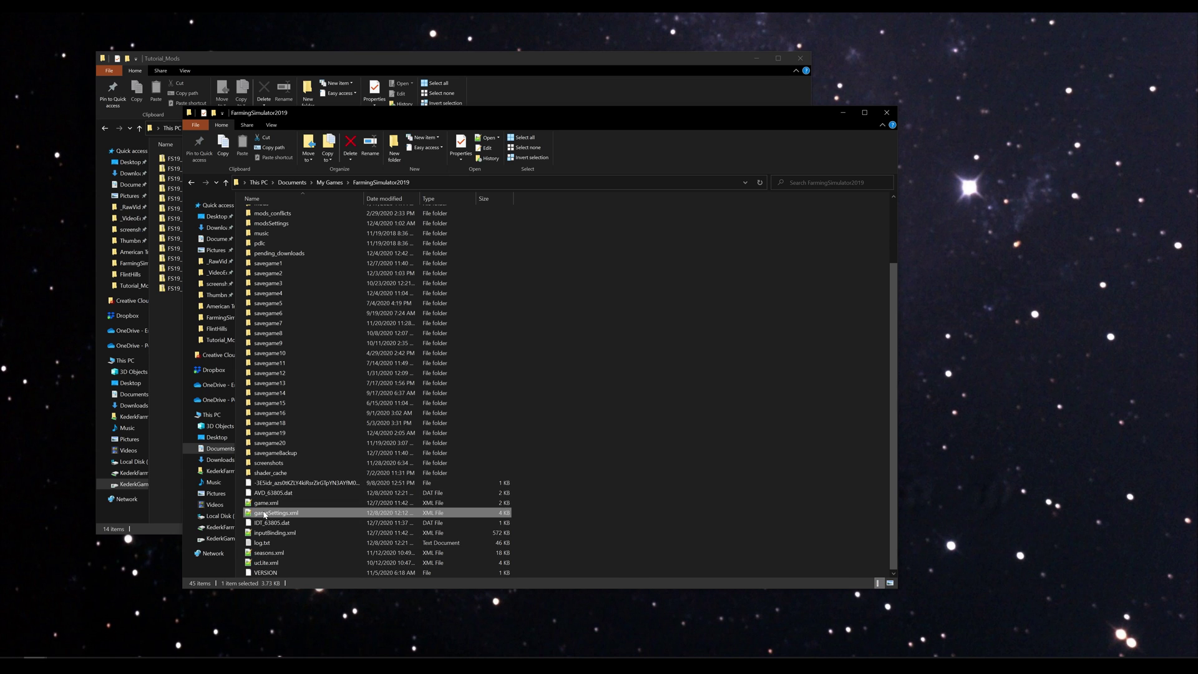
{"action": "double_click", "coordinate": [309, 513]}
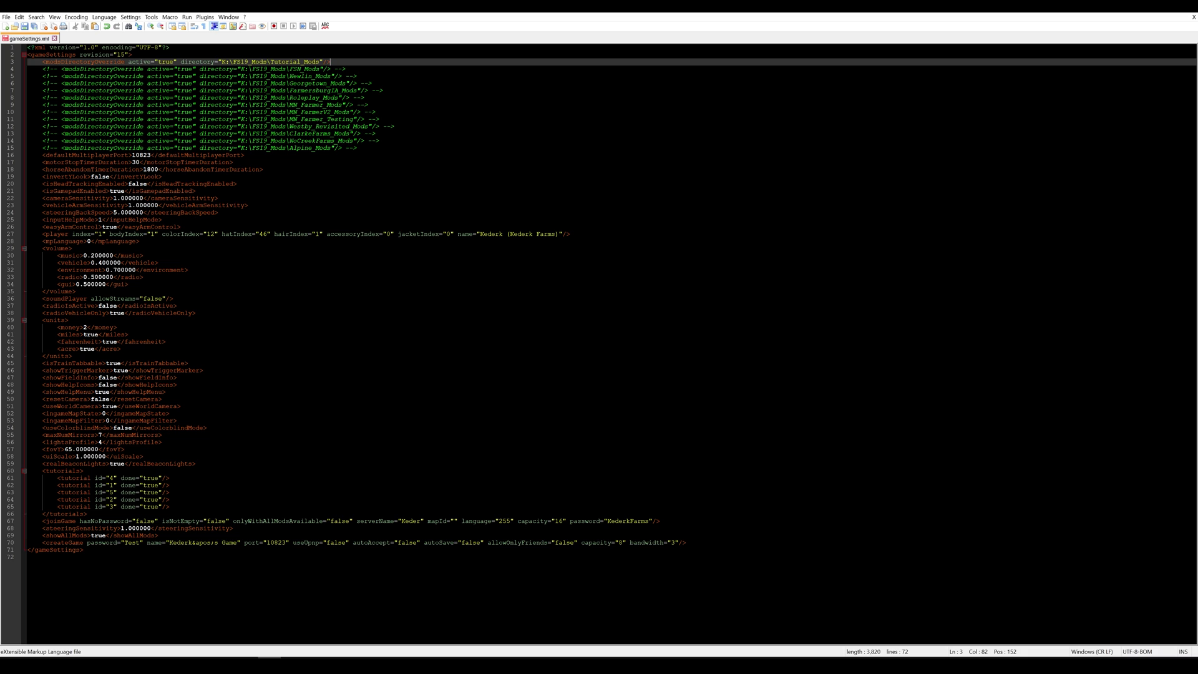
Step: Examine the modsDirectoryOverride entries on lines 3 to 15, comparing the active Tutorial_Mods line with the commented-out FSN_Mods line
{"action": "left_click", "coordinate": [173, 298]}
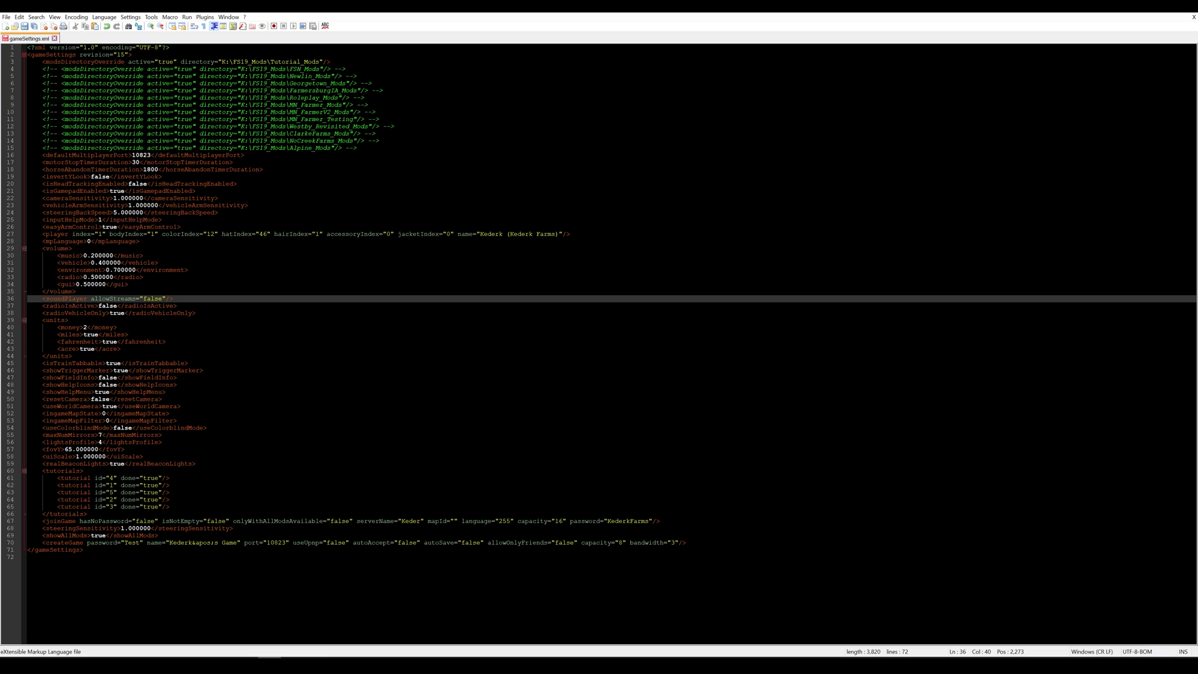
{"action": "left_click_drag", "start_coordinate": [42, 62], "coordinate": [357, 148]}
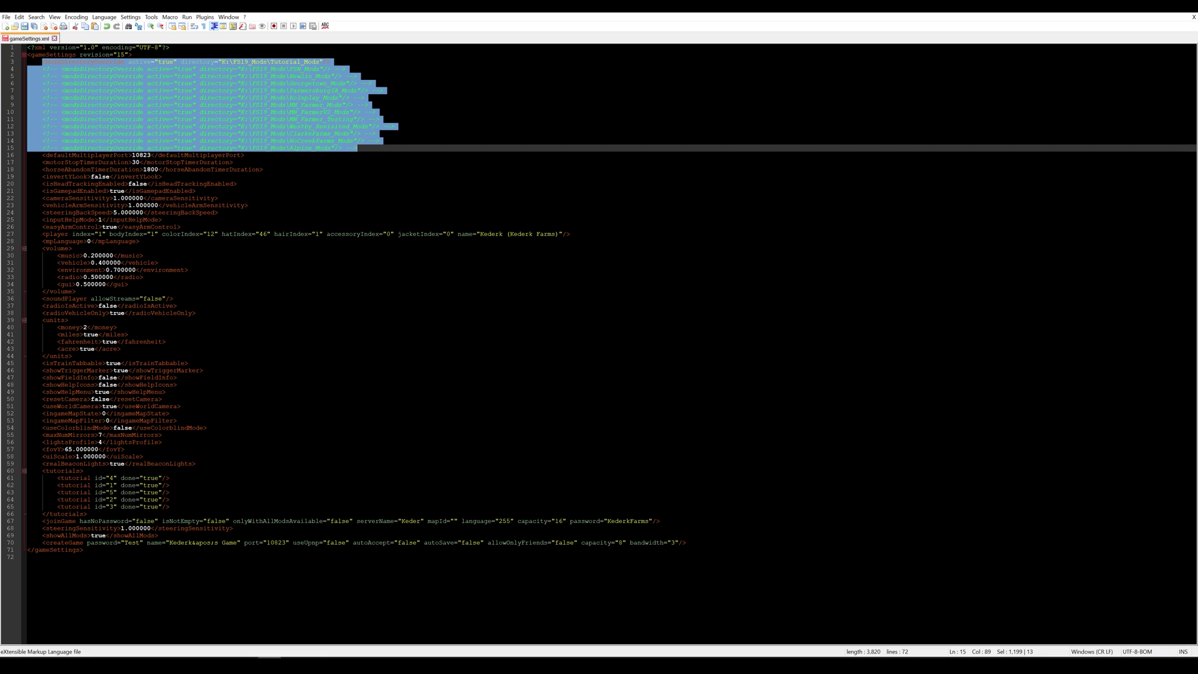
{"action": "left_click", "coordinate": [397, 126]}
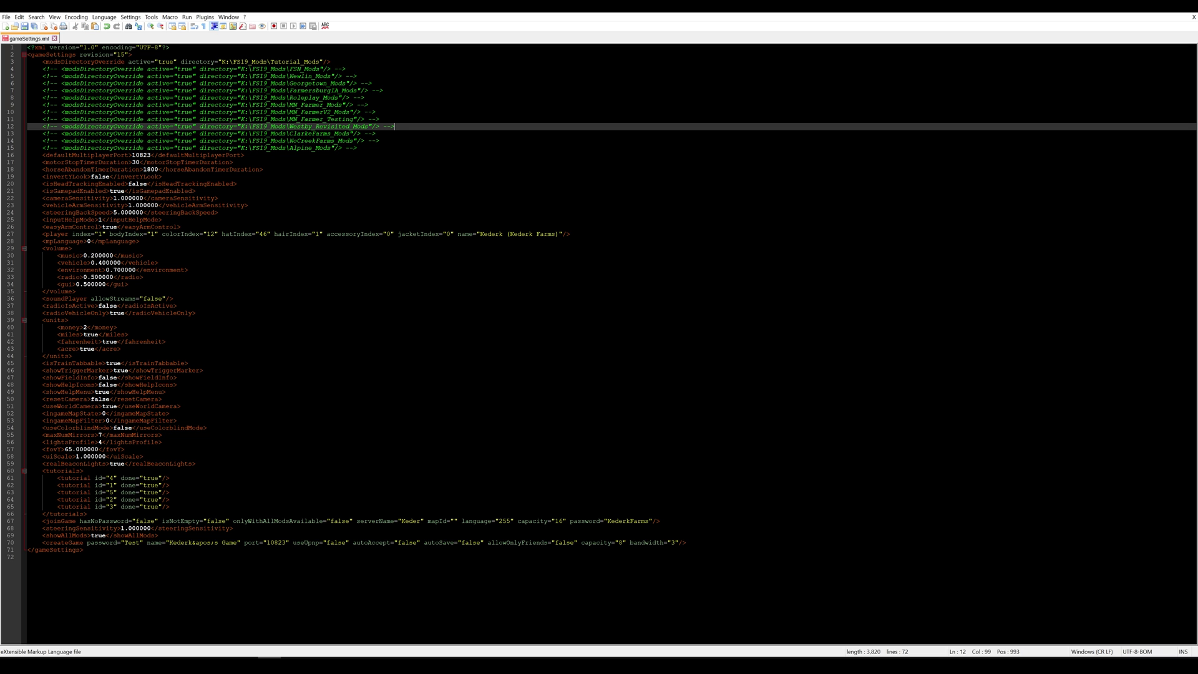
{"action": "left_click", "coordinate": [329, 61]}
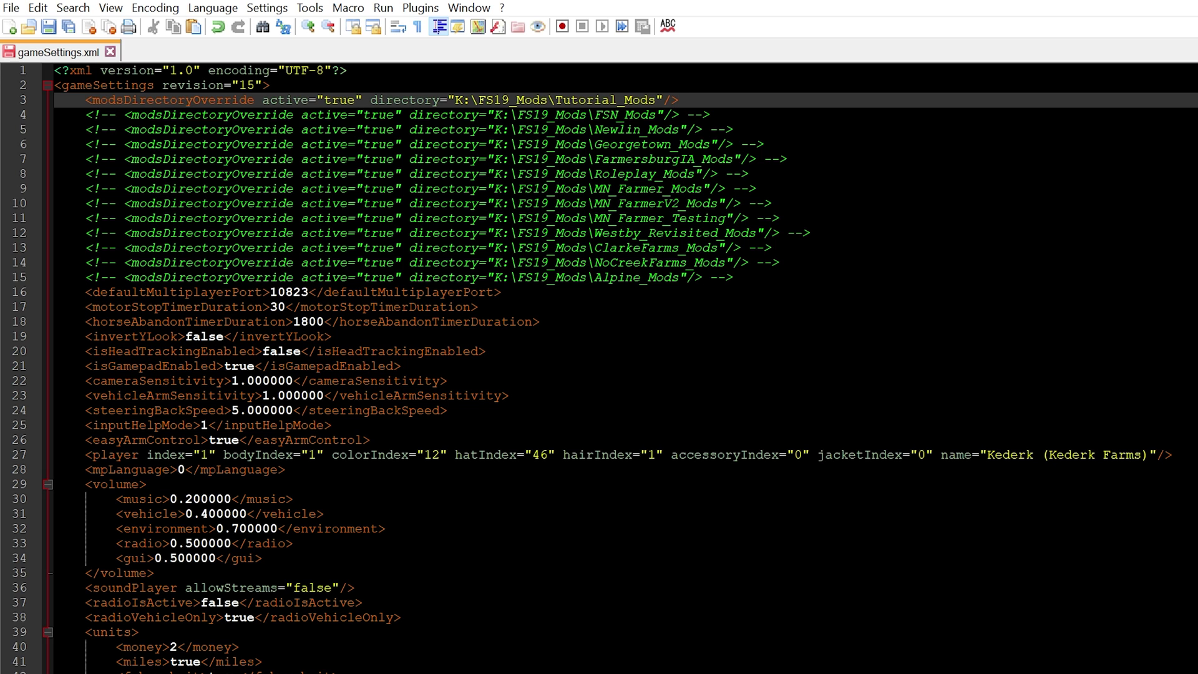
{"action": "key", "text": "shift+Home"}
{"action": "left_click", "coordinate": [678, 100]}
{"action": "left_click", "coordinate": [678, 114]}
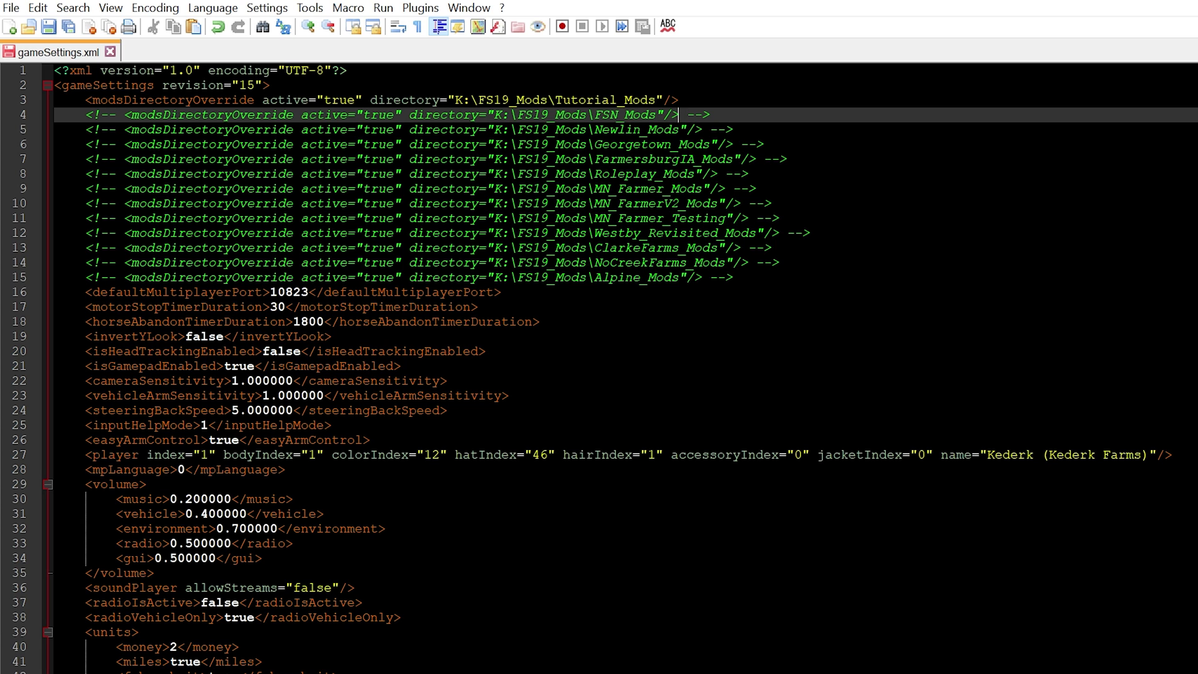
{"action": "left_click", "coordinate": [86, 114]}
{"action": "double_click", "coordinate": [698, 114]}
{"action": "left_click", "coordinate": [711, 114]}
{"action": "left_click", "coordinate": [678, 100]}
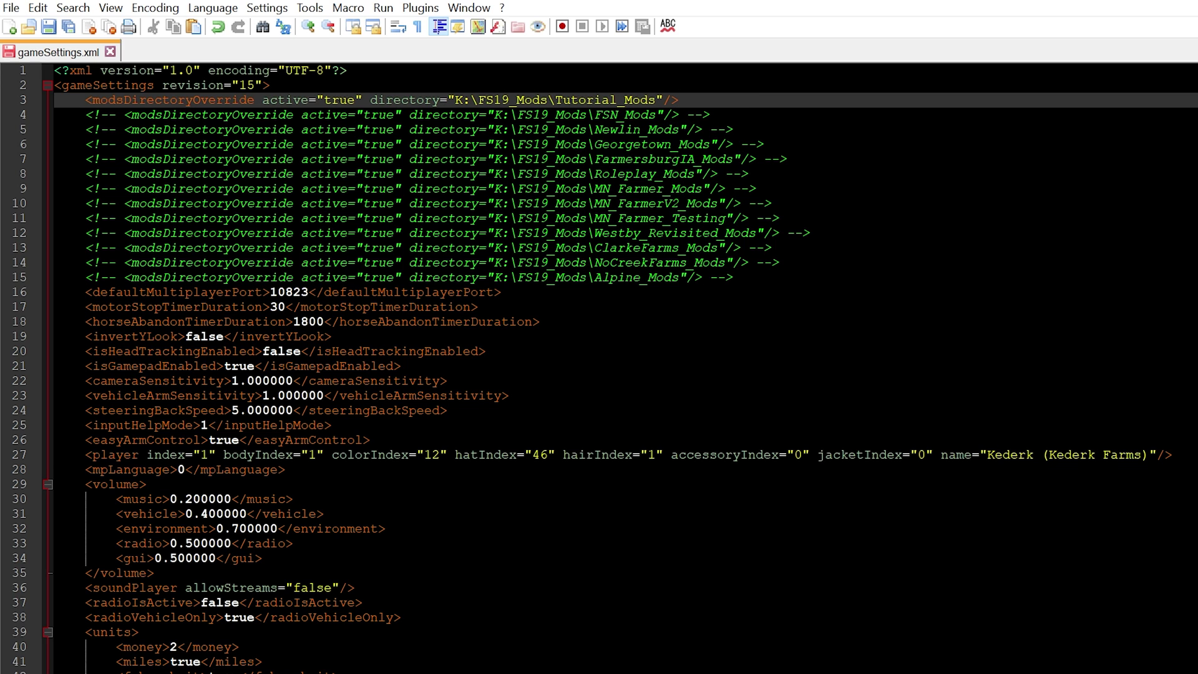
Step: Comment out the Tutorial_Mods directory override on line 3 and uncomment the ClarkeFarms_Mods override on line 13
{"action": "key", "text": "Up"}
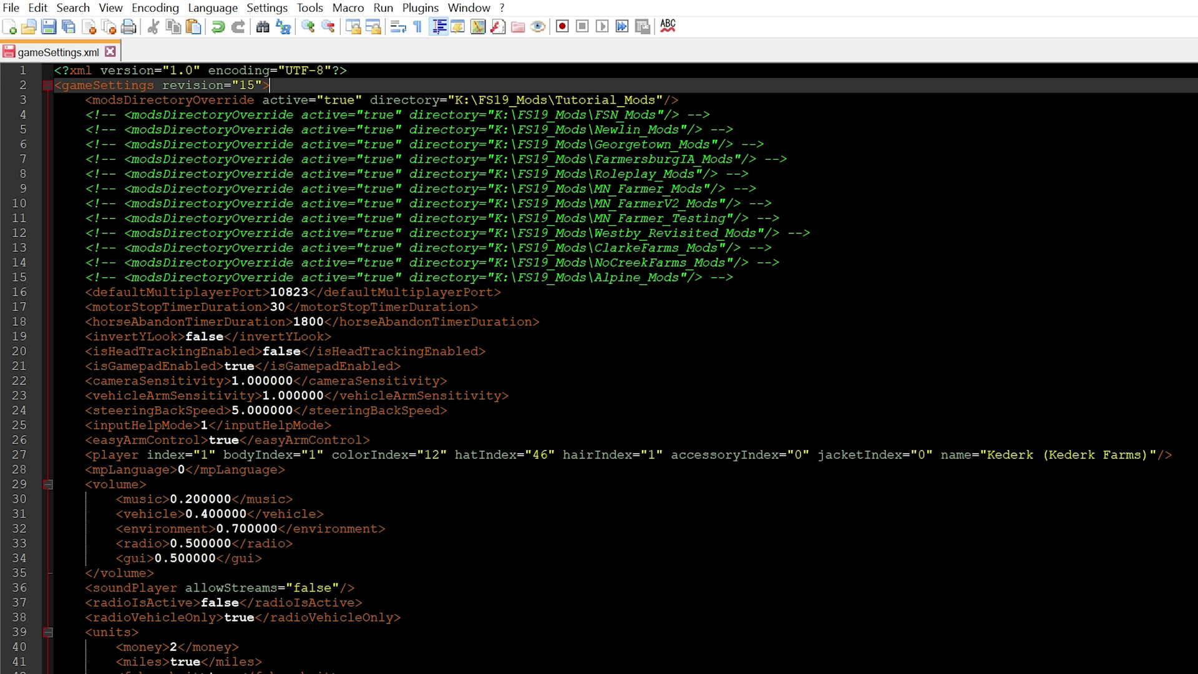
{"action": "key", "text": "Down"}
{"action": "key", "text": "Home"}
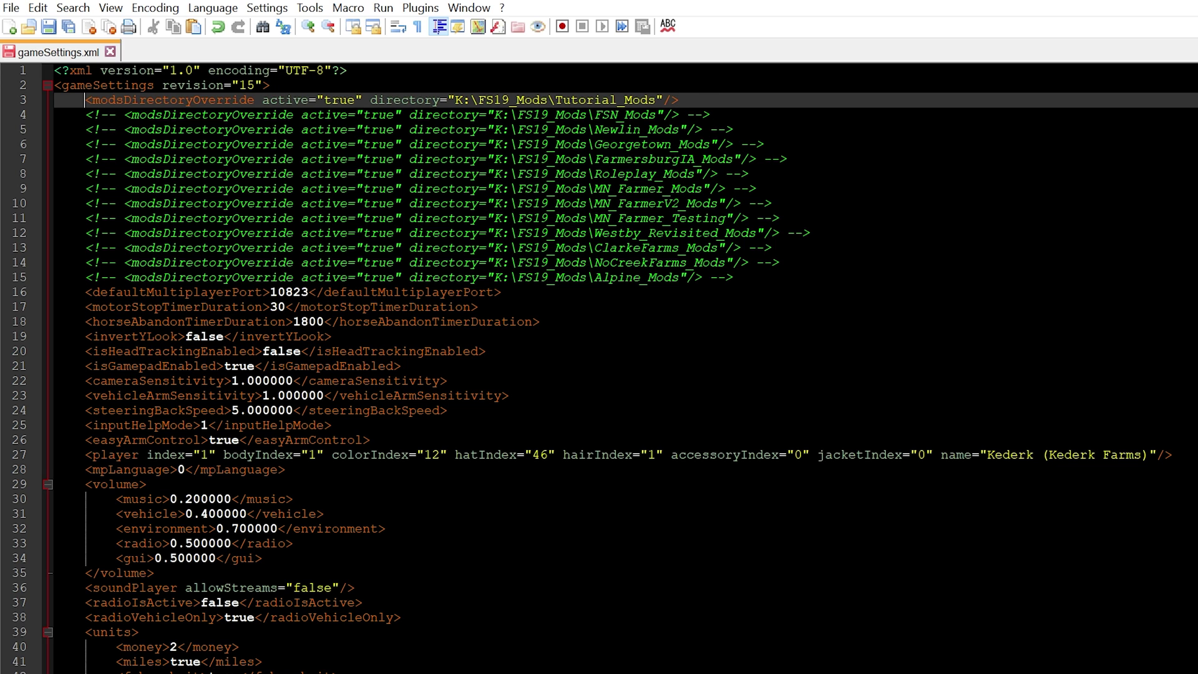
{"action": "key", "text": "ctrl+q"}
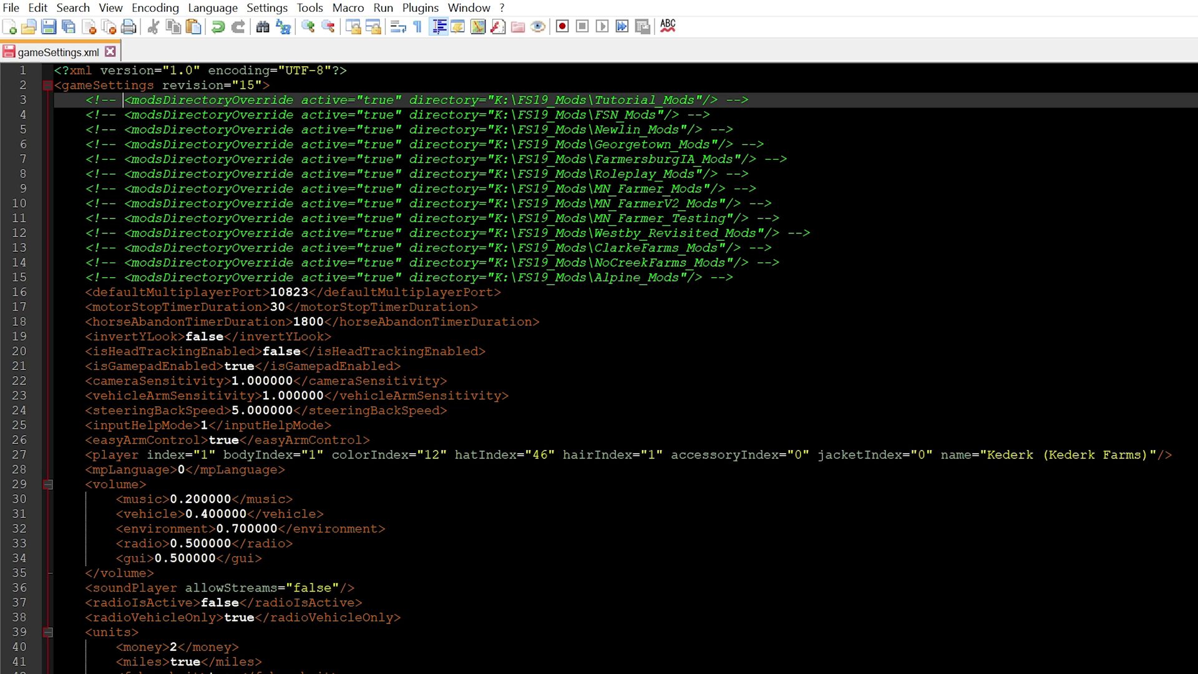
{"action": "left_click", "coordinate": [771, 247]}
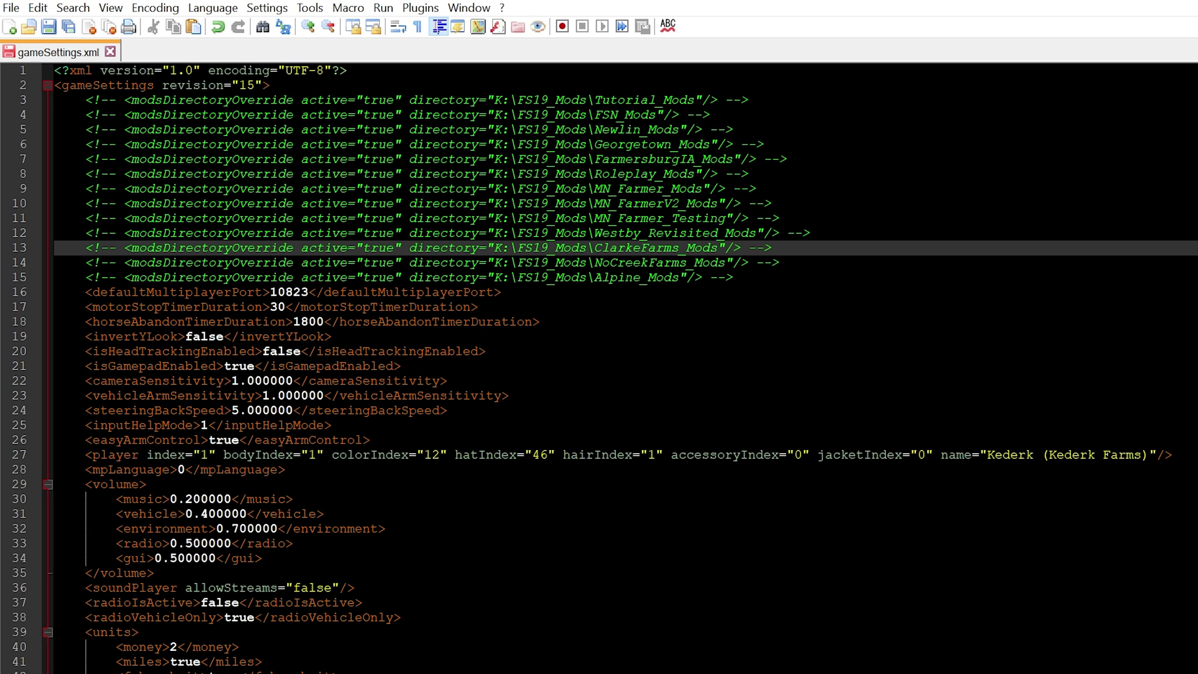
{"action": "key", "text": "ctrl+q"}
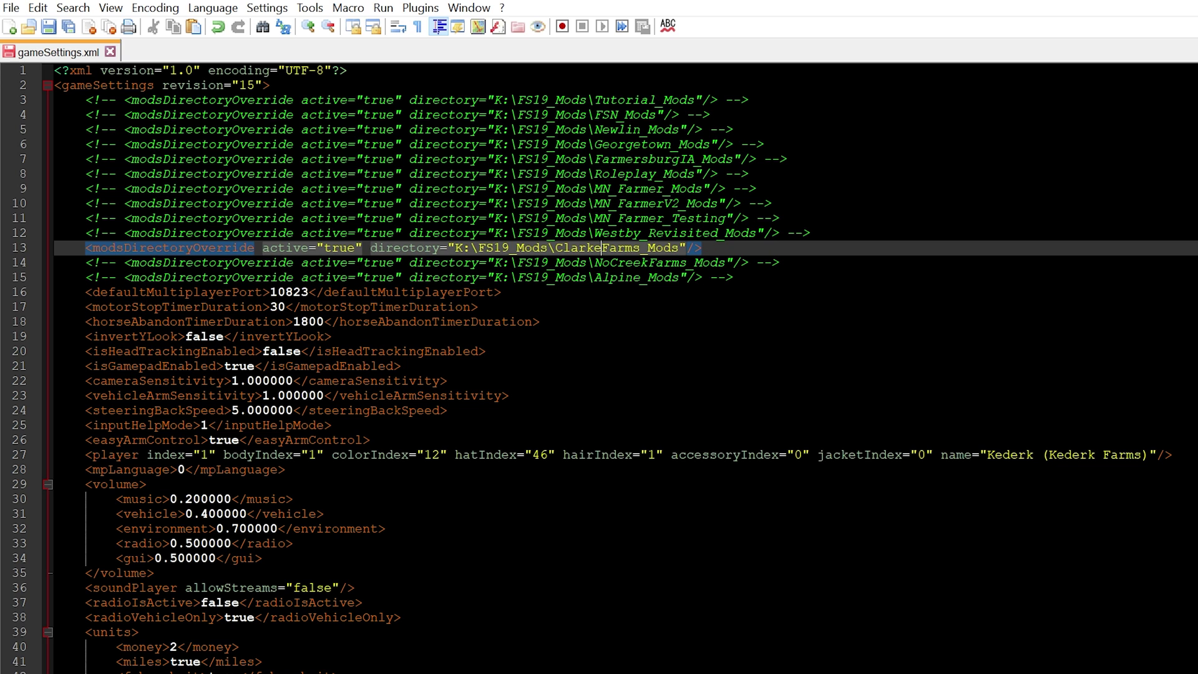
Step: Remove the comment marks around the Tutorial_Mods override on line 3 by hand, and comment the line out again
{"action": "left_click", "coordinate": [748, 100]}
{"action": "key", "text": "BackSpace"}
{"action": "key", "text": "BackSpace"}
{"action": "key", "text": "BackSpace"}
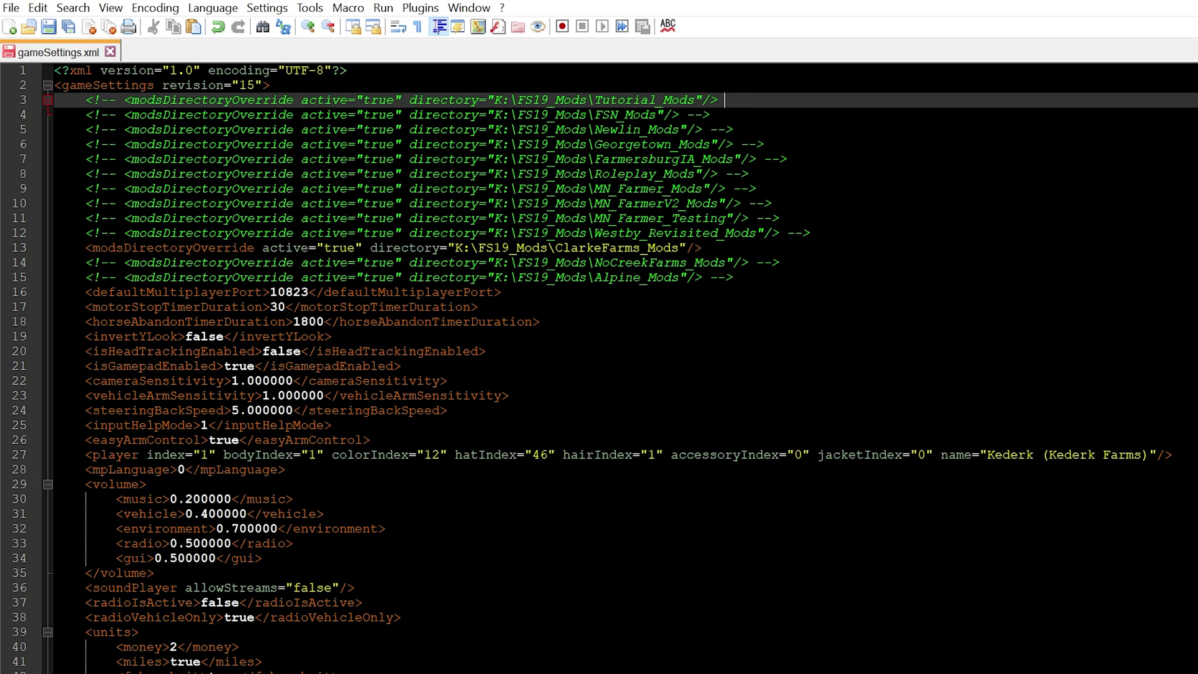
{"action": "key", "text": "Home"}
{"action": "key", "text": "Delete"}
{"action": "key", "text": "Delete"}
{"action": "key", "text": "Delete"}
{"action": "key", "text": "Delete"}
{"action": "key", "text": "Delete"}
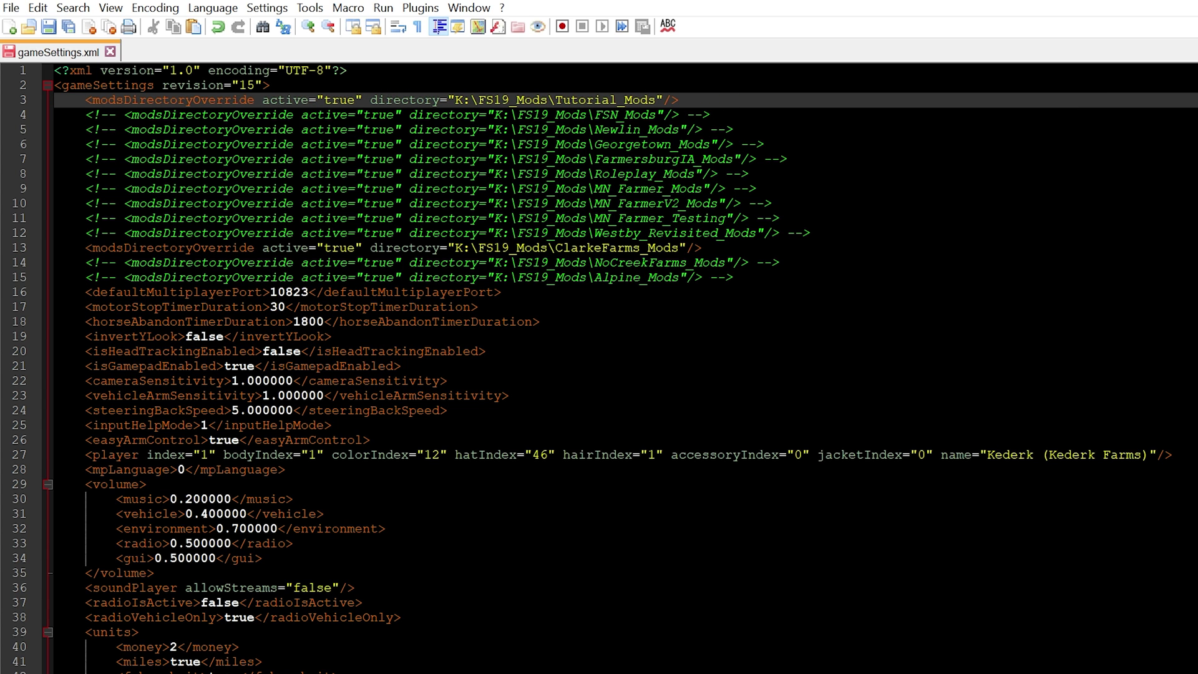
{"action": "key", "text": "ctrl+k"}
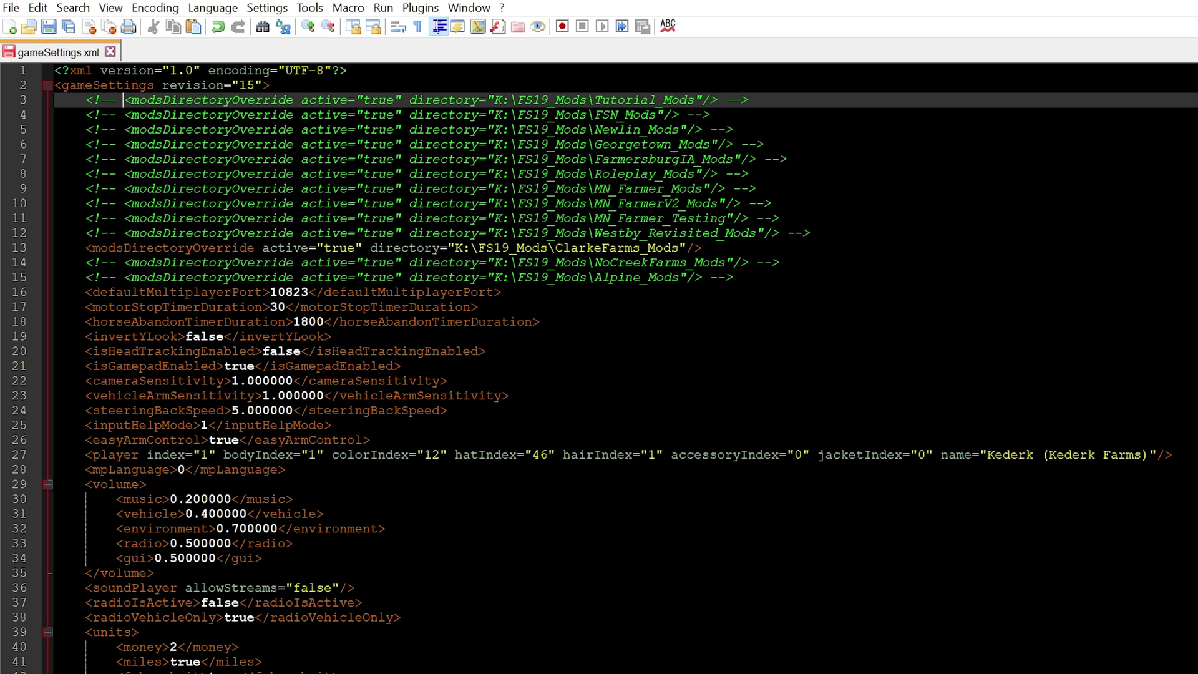
Step: Save gameSettings.xml with the ClarkeFarms_Mods override on line 13 as the only uncommented mod directory
{"action": "left_click", "coordinate": [709, 247]}
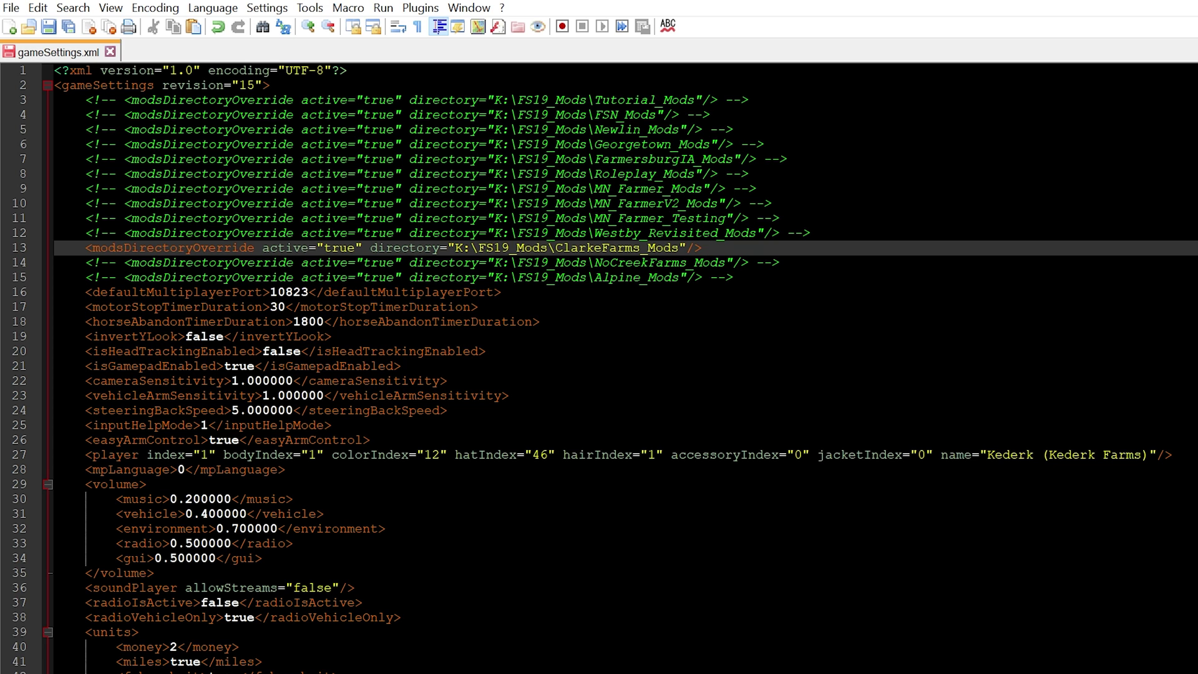
{"action": "key", "text": "ctrl+s"}
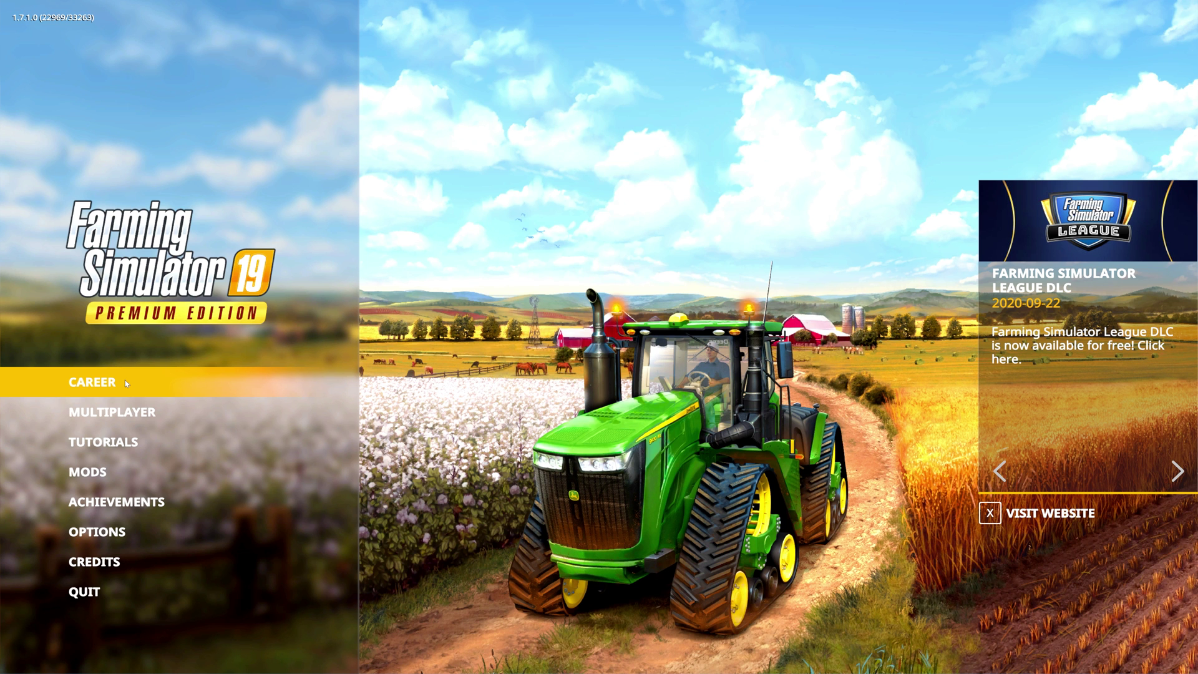
Step: Switch to Farming Simulator 19, review the mods listed for Savegame 4 on Clarke Farms, and return to the main menu
{"action": "left_click", "coordinate": [126, 382]}
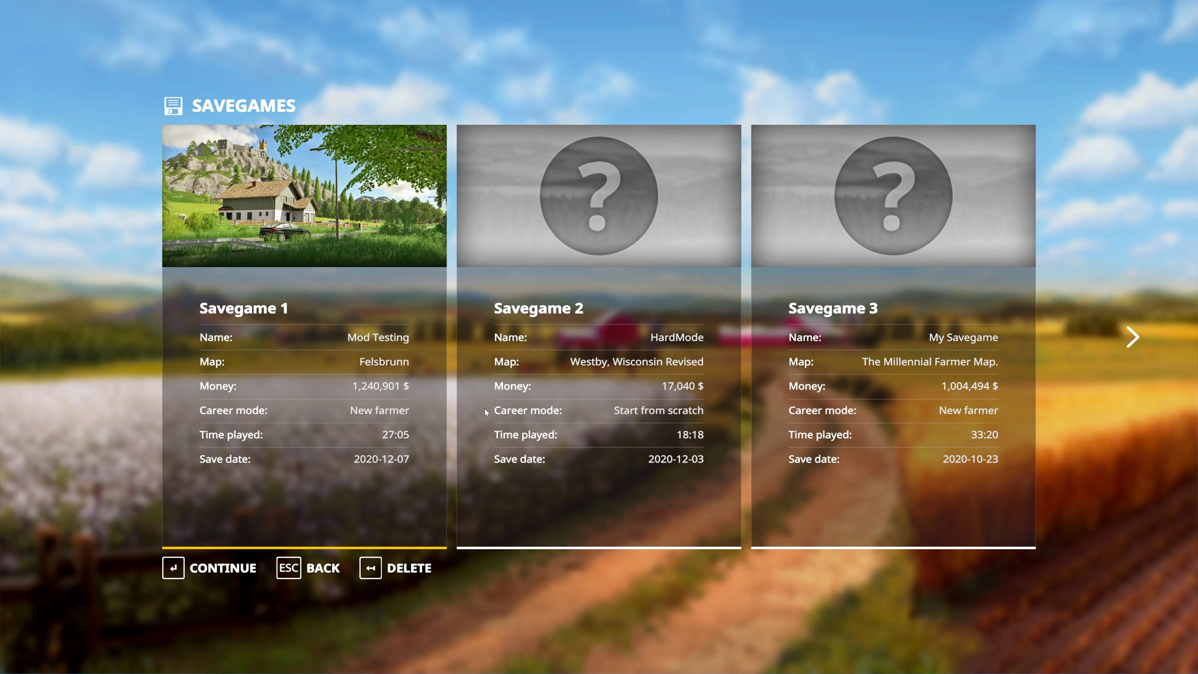
{"action": "key", "text": "Right"}
{"action": "key", "text": "Right"}
{"action": "key", "text": "Right"}
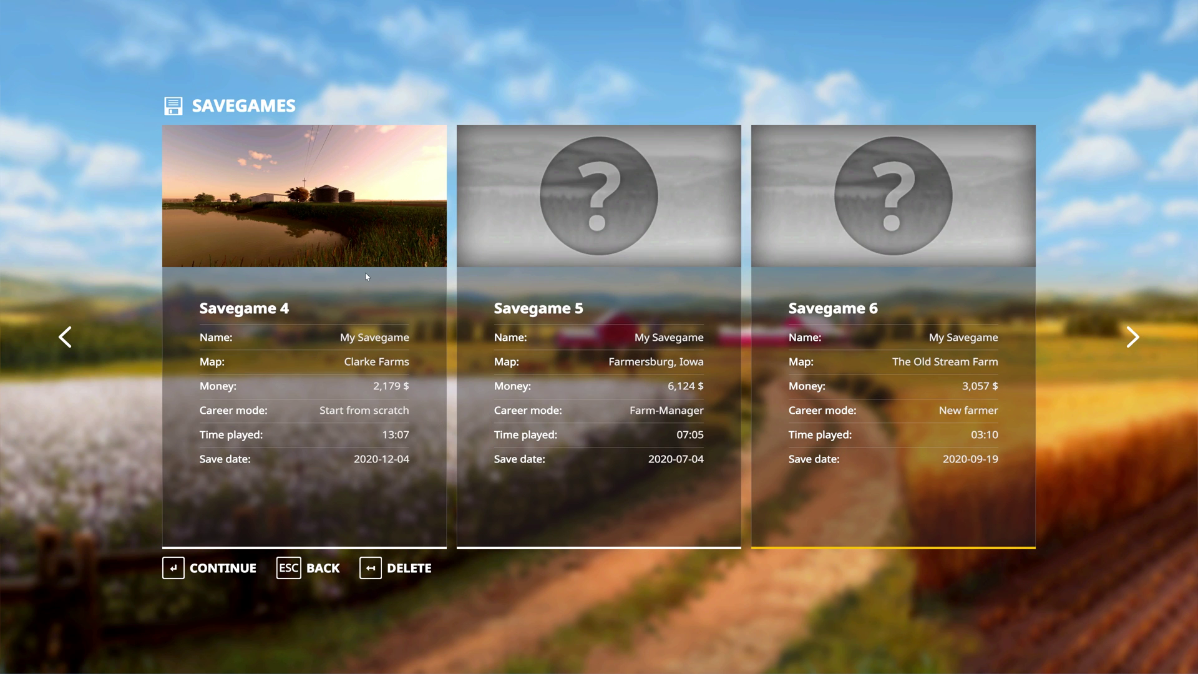
{"action": "double_click", "coordinate": [345, 311]}
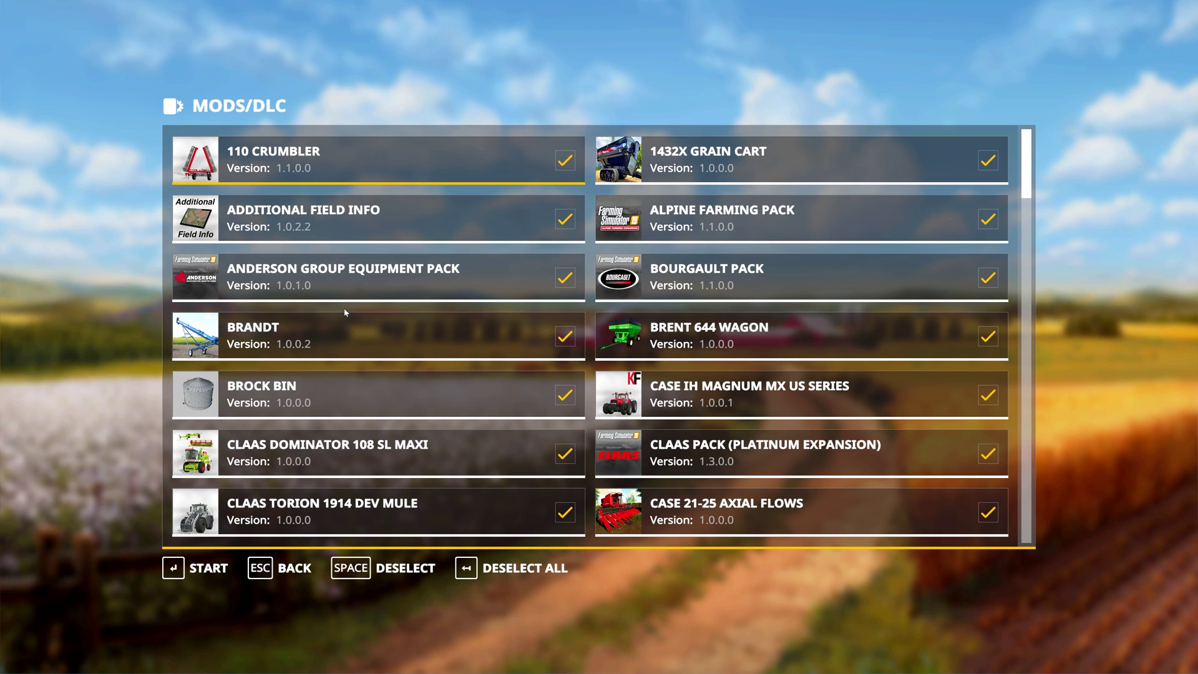
{"action": "scroll", "coordinate": [743, 300], "scroll_direction": "down", "scroll_amount": 1}
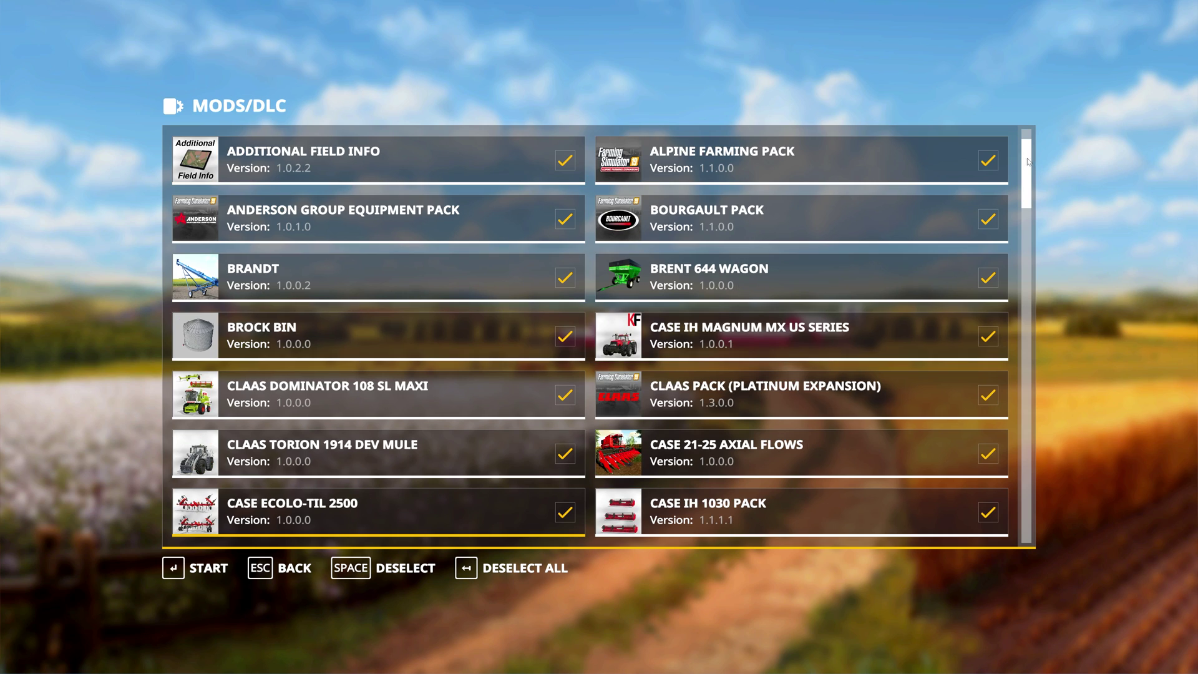
{"action": "mouse_move", "coordinate": [1029, 162]}
{"action": "left_mouse_down"}
{"action": "mouse_move", "coordinate": [1031, 516]}
{"action": "mouse_move", "coordinate": [1032, 170]}
{"action": "left_mouse_up"}
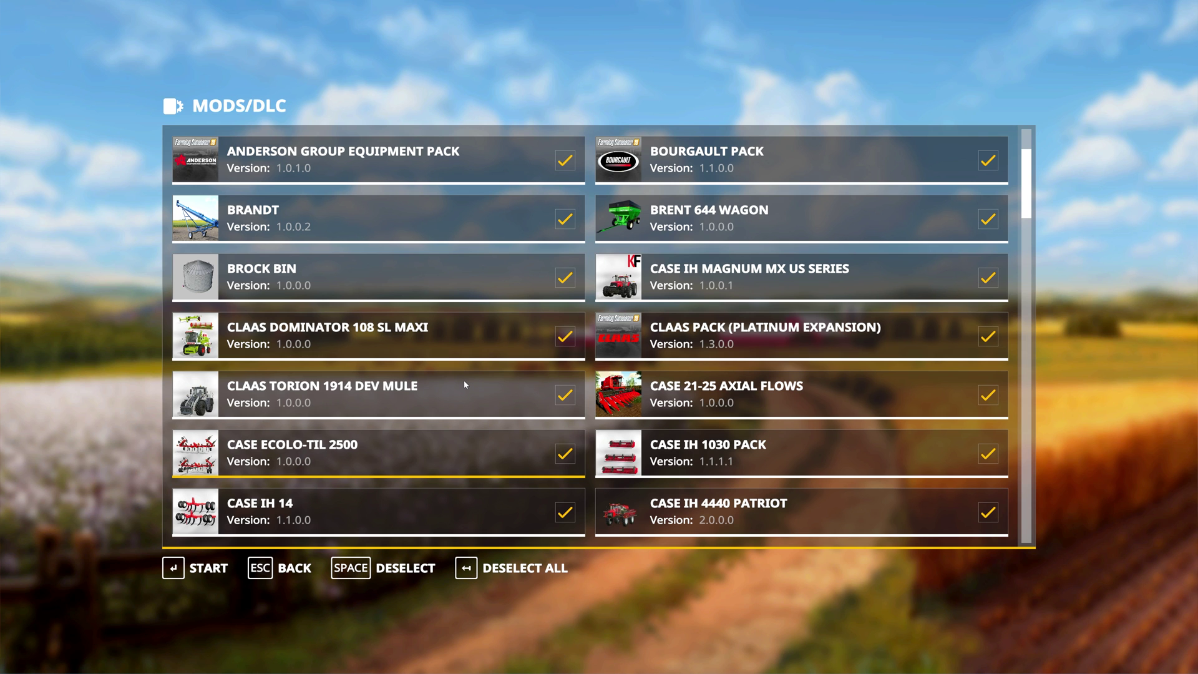
{"action": "key", "text": "Escape"}
{"action": "key", "text": "Escape"}
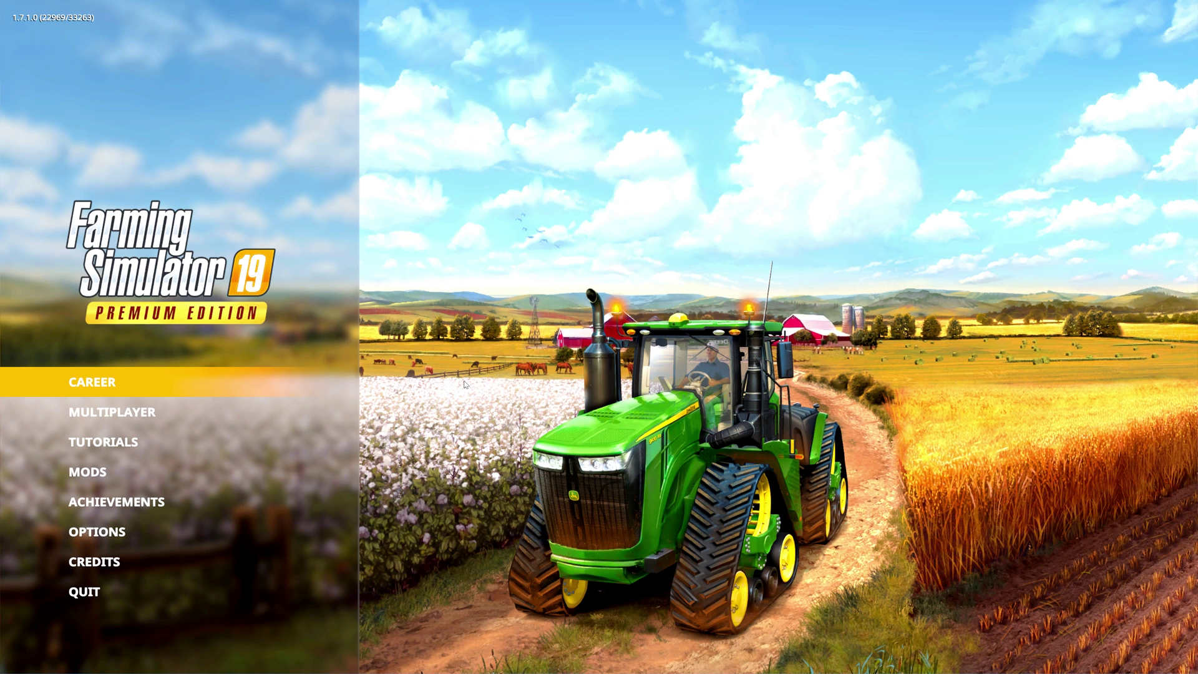